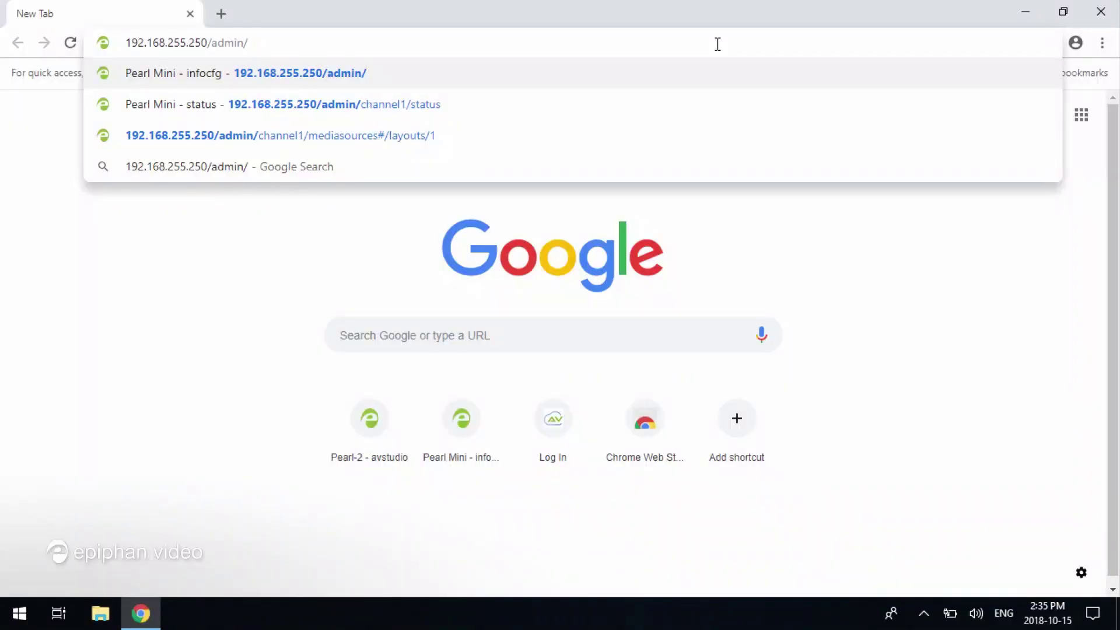
Load the Pearl Mini admin address and sign in with the admin password
{"action": "key", "text": "Return"}
{"action": "type", "text": "admin"}
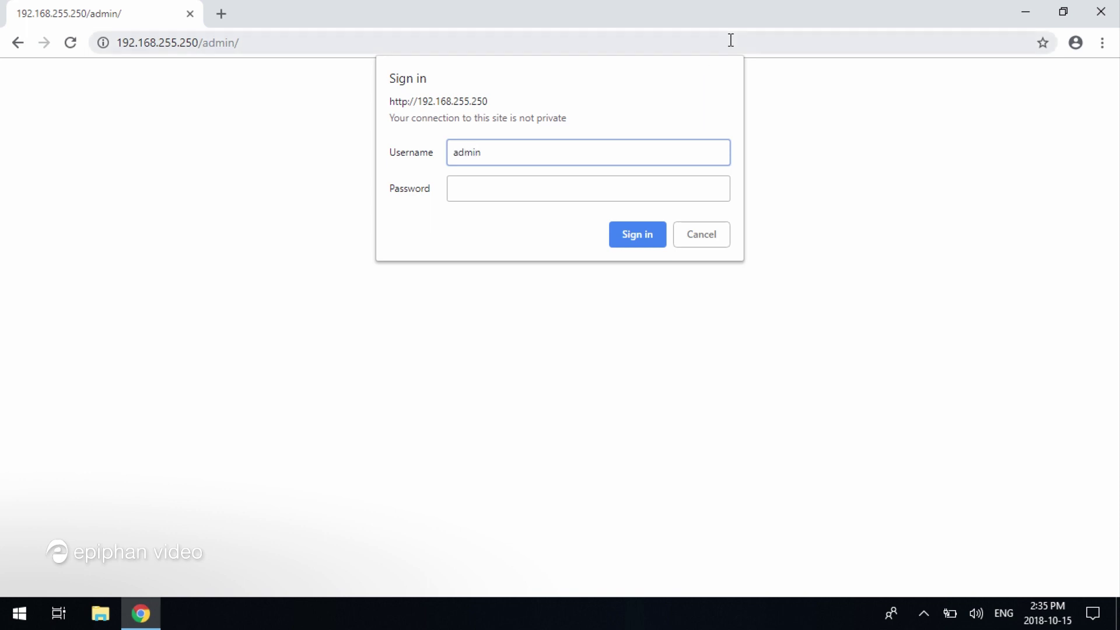
{"action": "key", "text": "Return"}
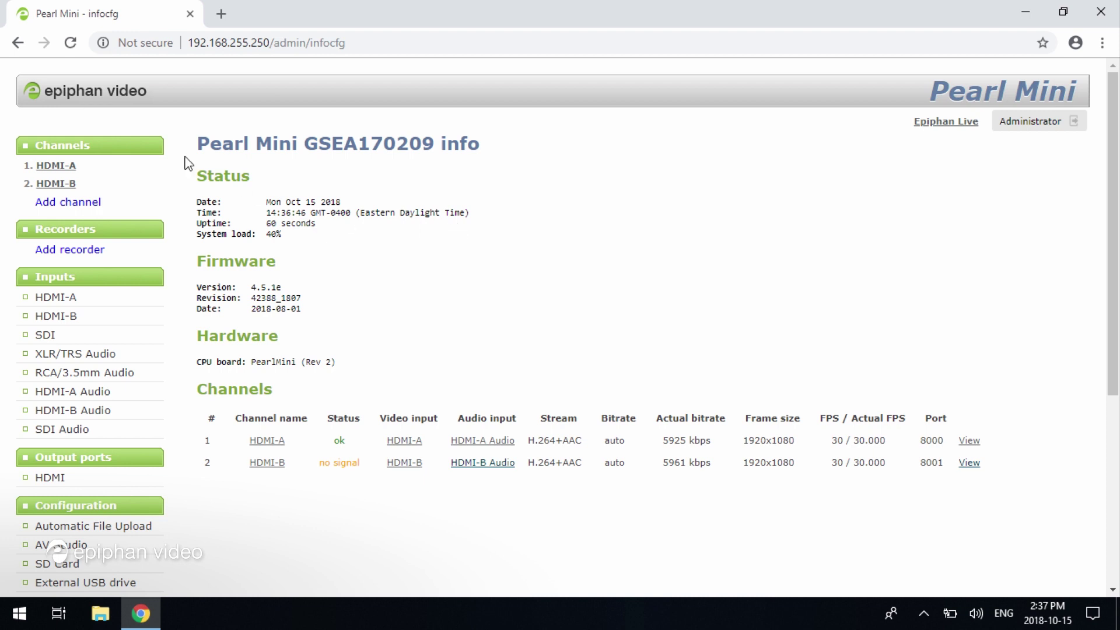
Turn off 'Use current signal resolution' in HDMI-A Encoding, keeping 1920x1080, and apply
{"action": "left_click", "coordinate": [53, 173]}
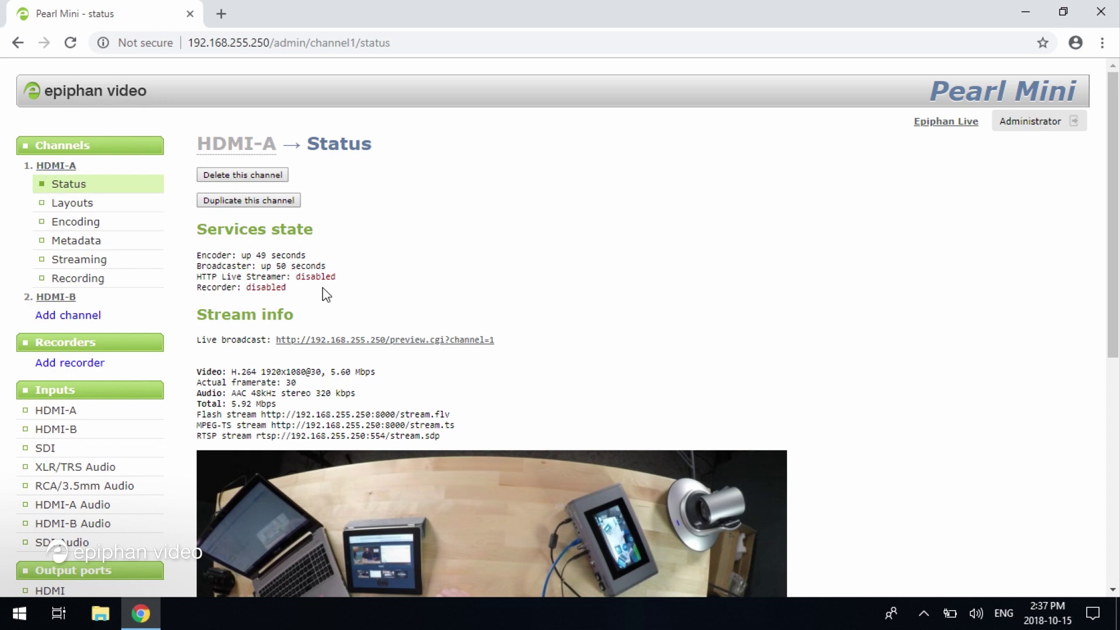
{"action": "scroll", "coordinate": [323, 288], "scroll_direction": "down", "scroll_amount": 1}
{"action": "scroll", "coordinate": [322, 286], "scroll_direction": "down", "scroll_amount": 2}
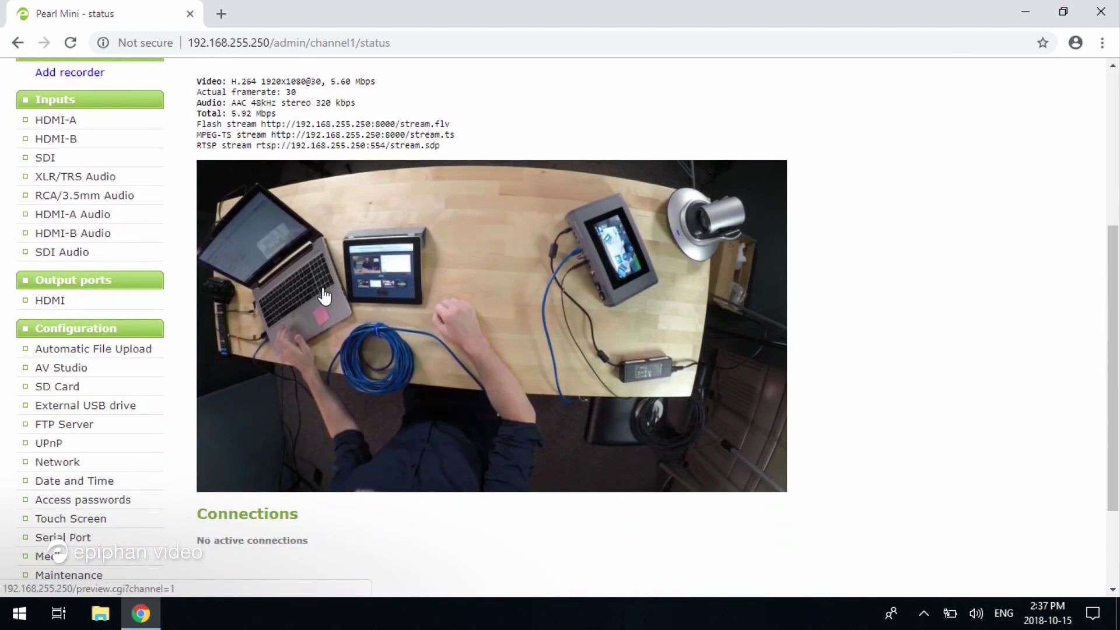
{"action": "scroll", "coordinate": [323, 296], "scroll_direction": "up", "scroll_amount": 1}
{"action": "scroll", "coordinate": [322, 296], "scroll_direction": "up", "scroll_amount": 2}
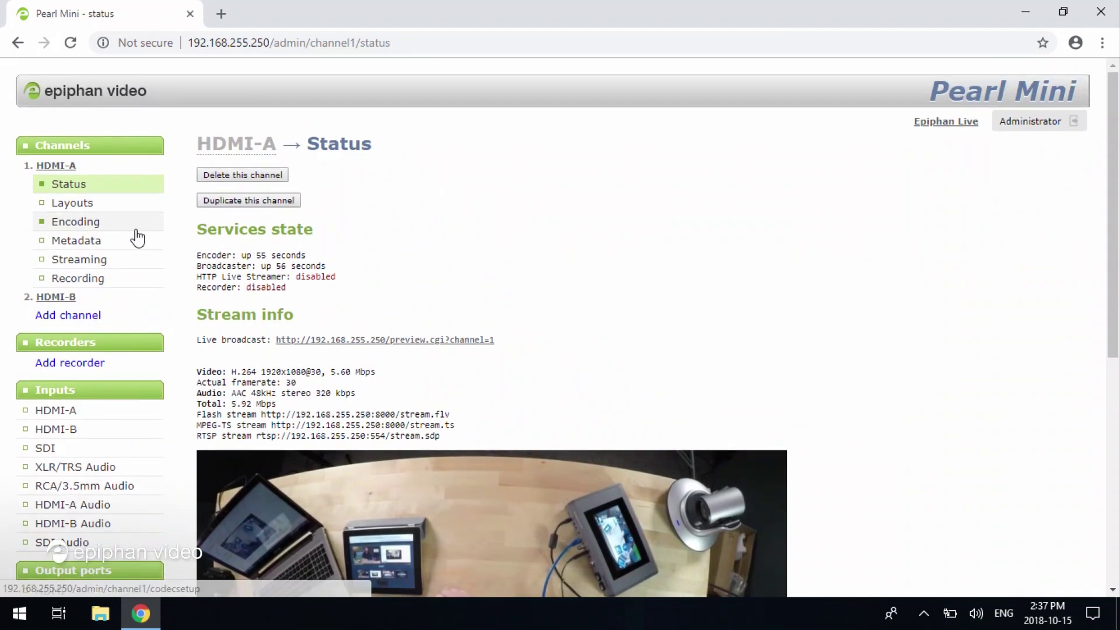
{"action": "left_click", "coordinate": [136, 241]}
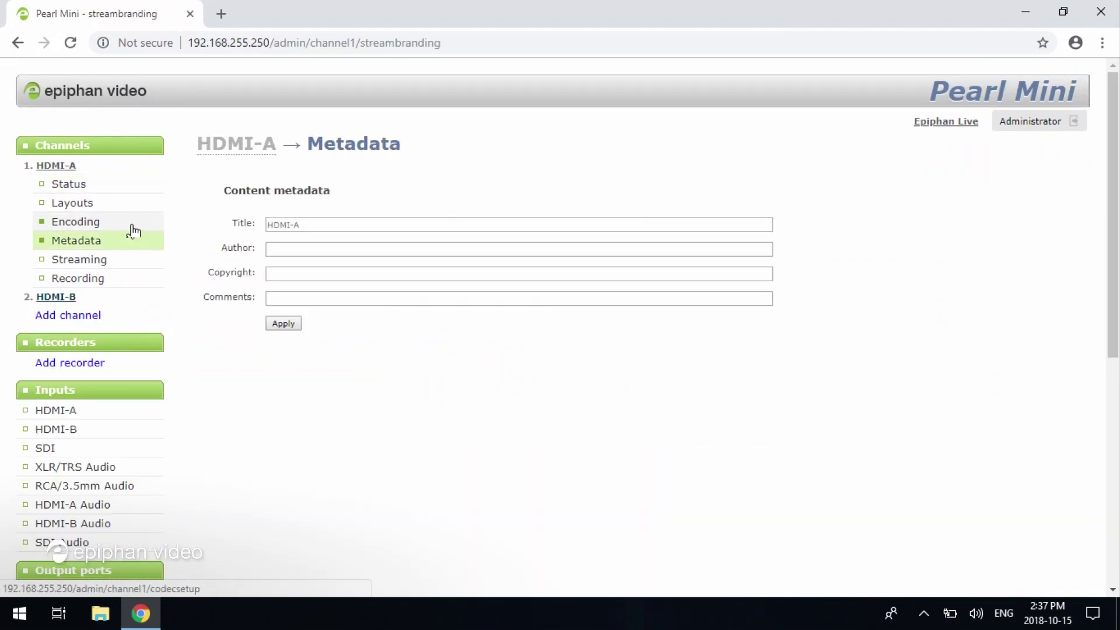
{"action": "left_click", "coordinate": [130, 227]}
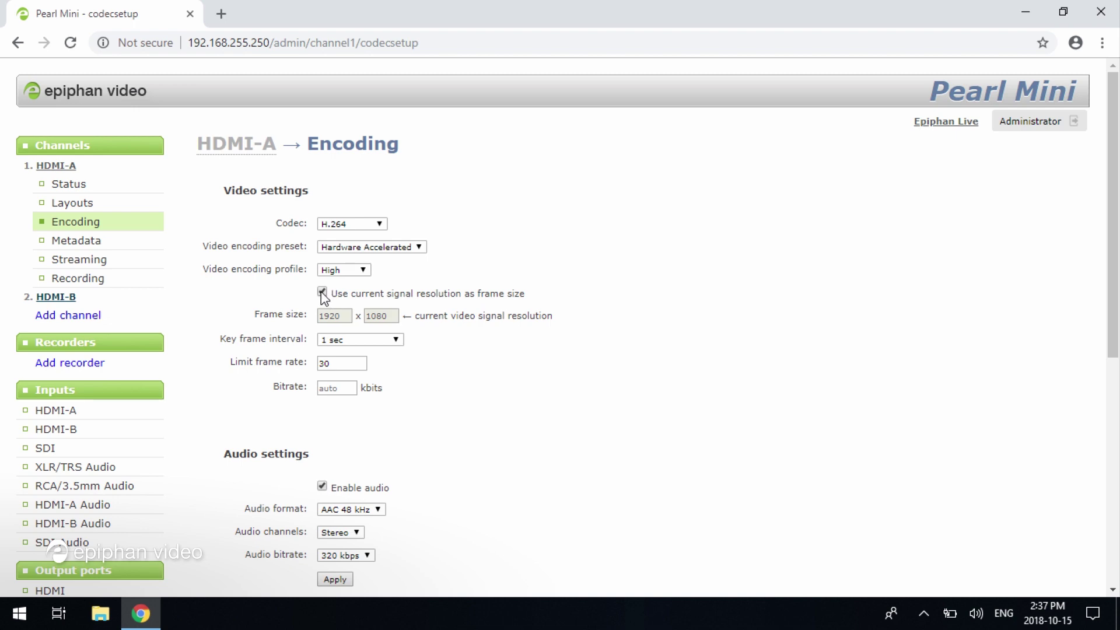
{"action": "left_click", "coordinate": [322, 293]}
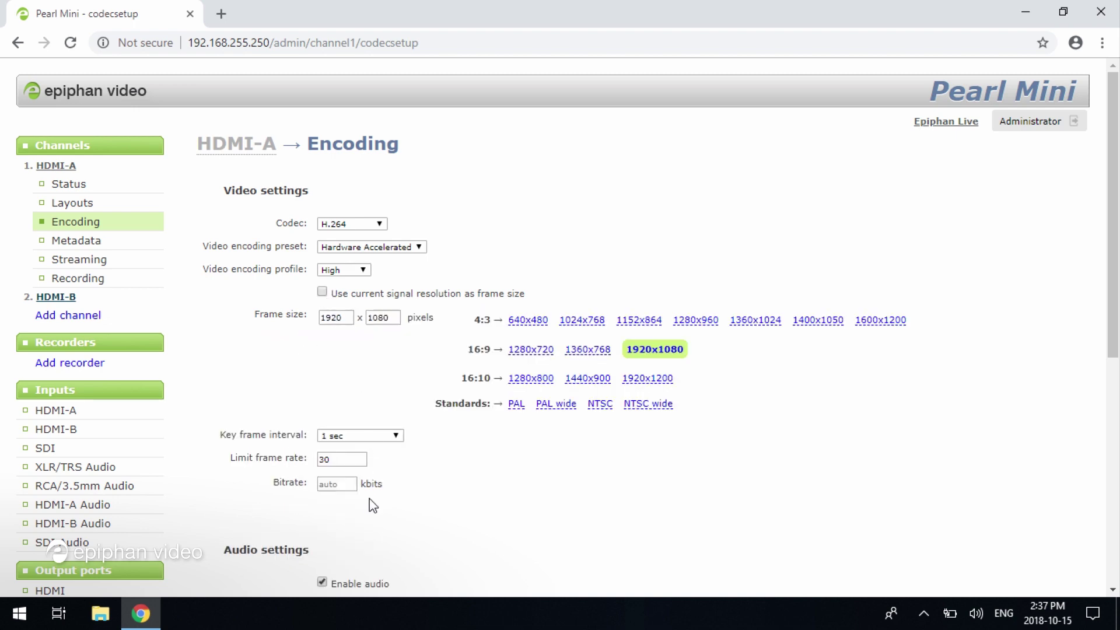
{"action": "scroll", "coordinate": [367, 506], "scroll_direction": "down", "scroll_amount": 1}
{"action": "scroll", "coordinate": [367, 506], "scroll_direction": "down", "scroll_amount": 4}
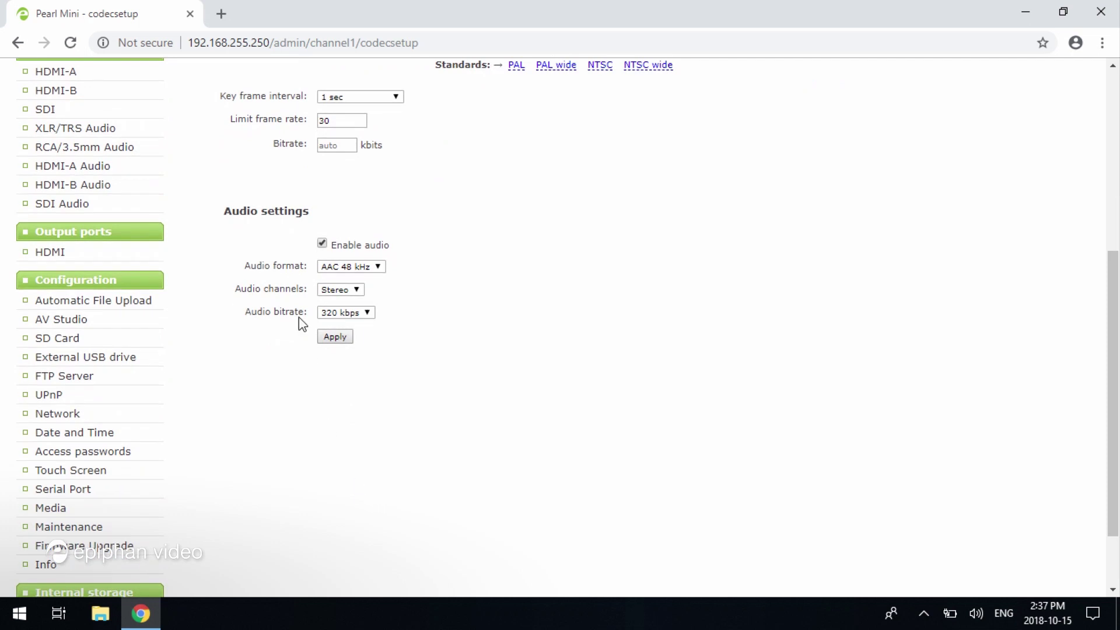
{"action": "left_click", "coordinate": [324, 337]}
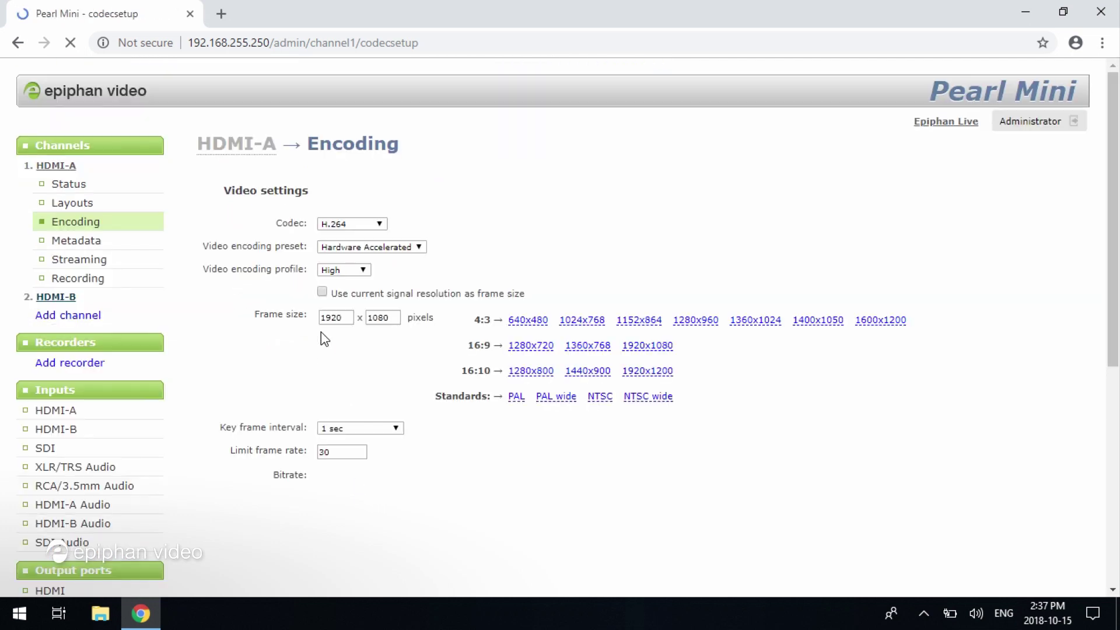
Create Layout 2 and add background-top-right.jpg as a picture stretched over the whole canvas
{"action": "left_click", "coordinate": [153, 211]}
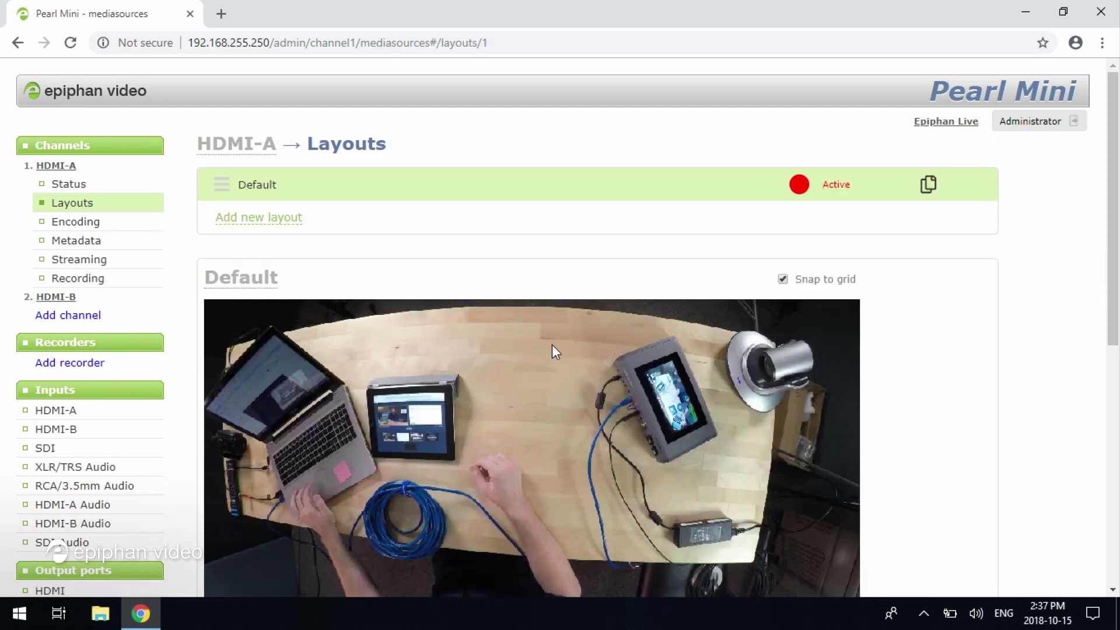
{"action": "scroll", "coordinate": [552, 344], "scroll_direction": "down", "scroll_amount": 2}
{"action": "scroll", "coordinate": [552, 344], "scroll_direction": "up", "scroll_amount": 1}
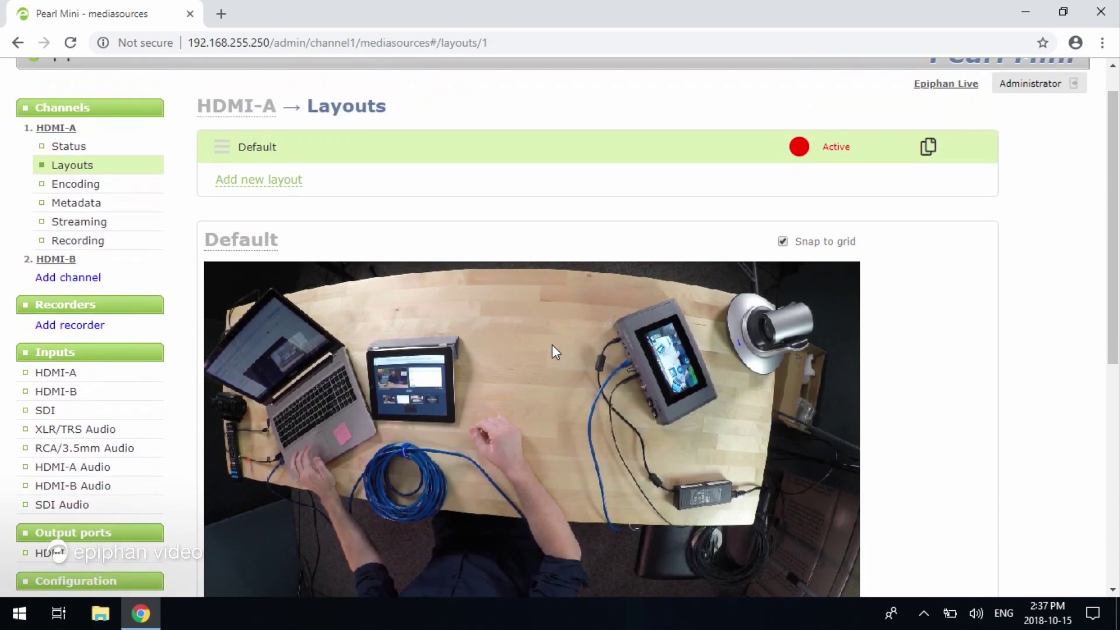
{"action": "left_click", "coordinate": [282, 185]}
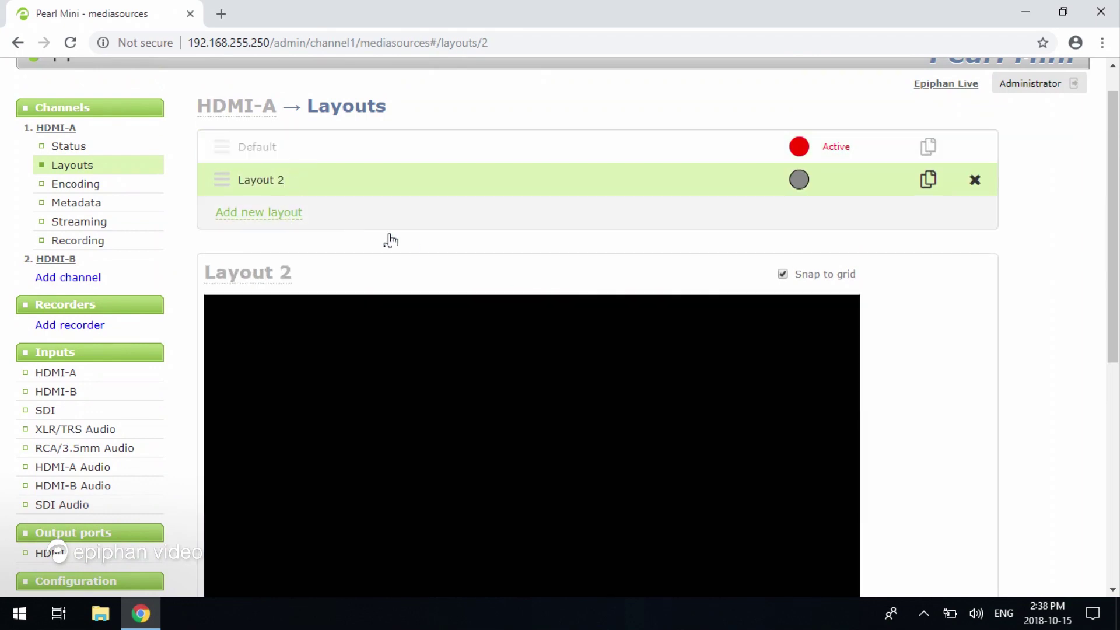
{"action": "scroll", "coordinate": [475, 334], "scroll_direction": "down", "scroll_amount": 4}
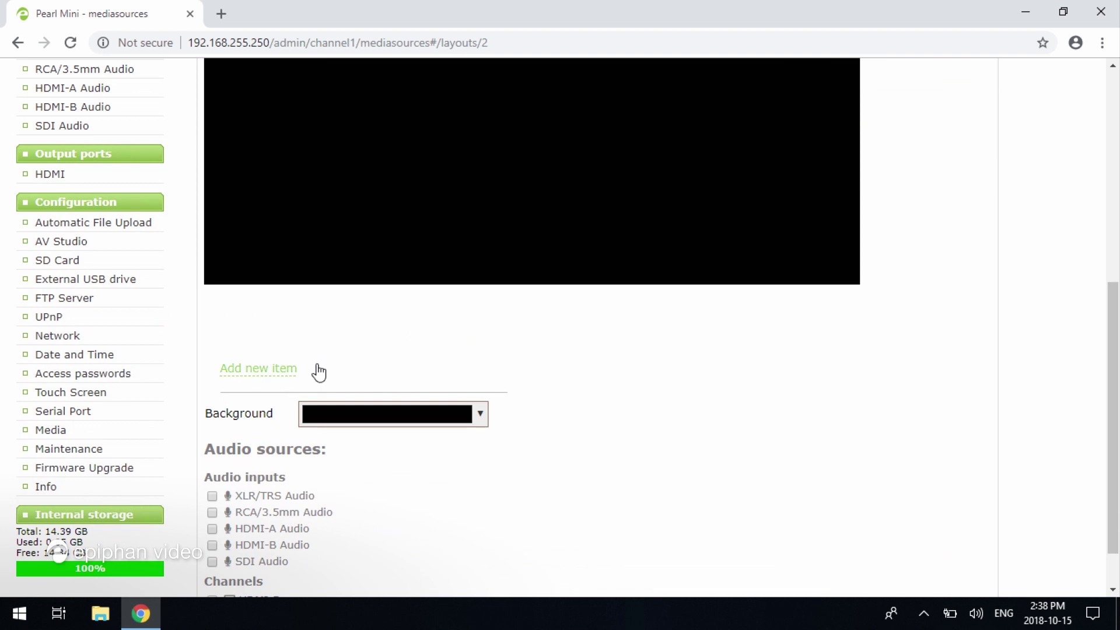
{"action": "left_click", "coordinate": [281, 374]}
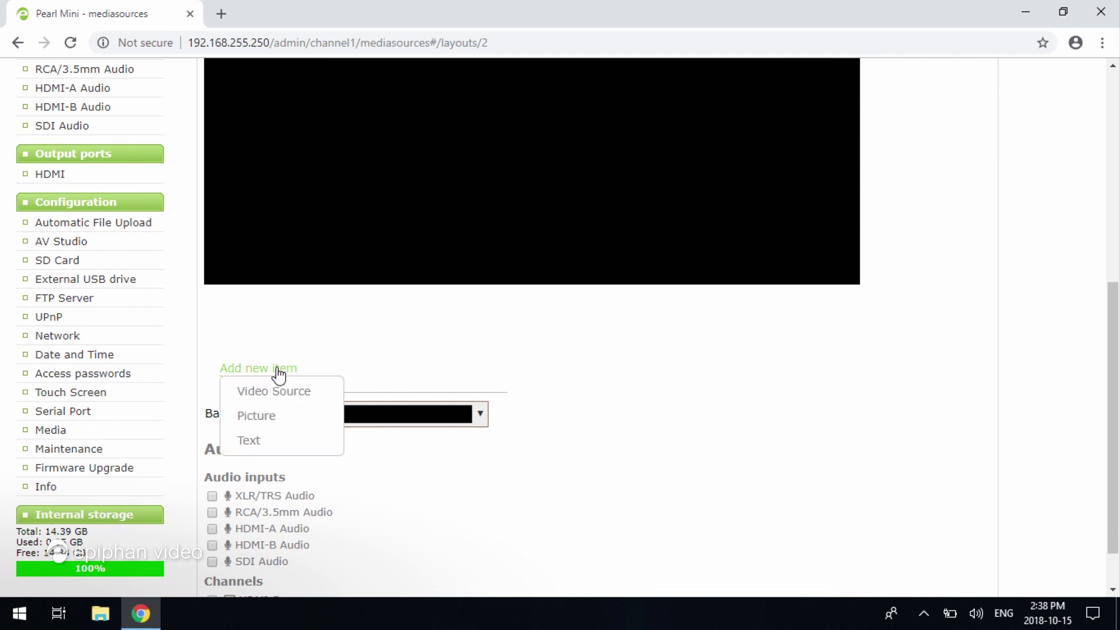
{"action": "left_click", "coordinate": [275, 417]}
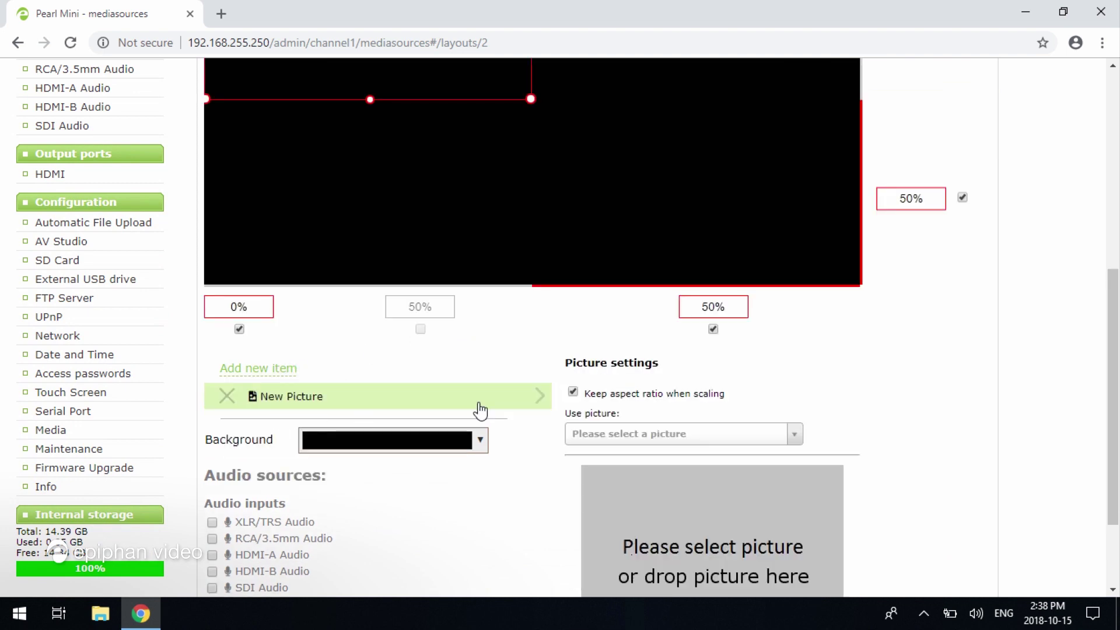
{"action": "left_click", "coordinate": [600, 438]}
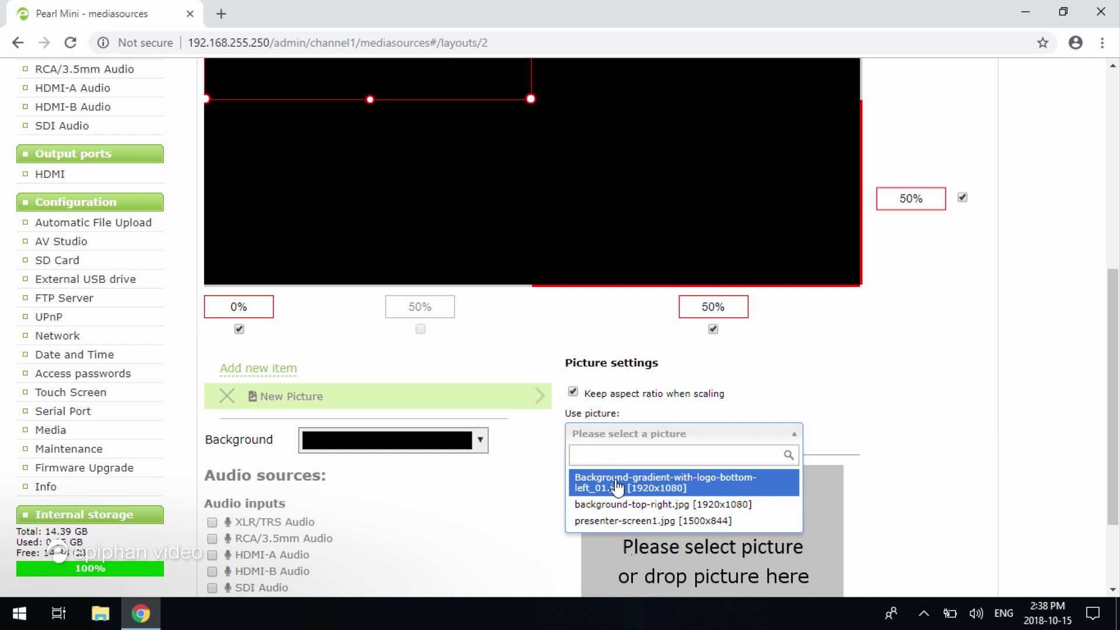
{"action": "left_click", "coordinate": [617, 504]}
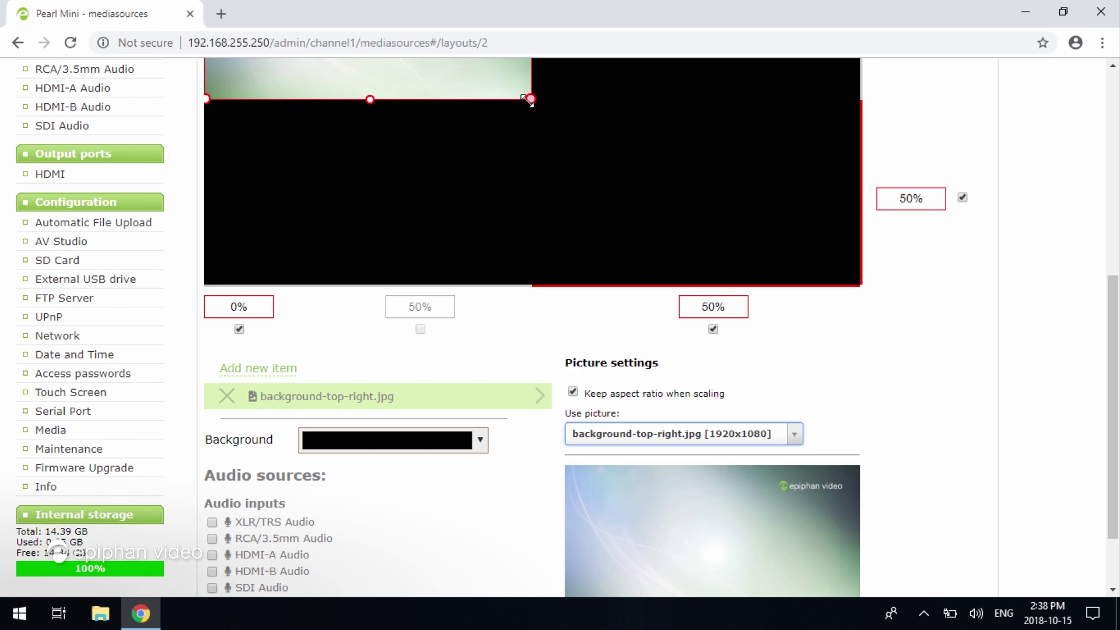
{"action": "mouse_move", "coordinate": [530, 100]}
{"action": "left_mouse_down"}
{"action": "mouse_move", "coordinate": [767, 174]}
{"action": "mouse_move", "coordinate": [879, 297]}
{"action": "left_mouse_up"}
{"action": "scroll", "coordinate": [881, 298], "scroll_direction": "down", "scroll_amount": 1}
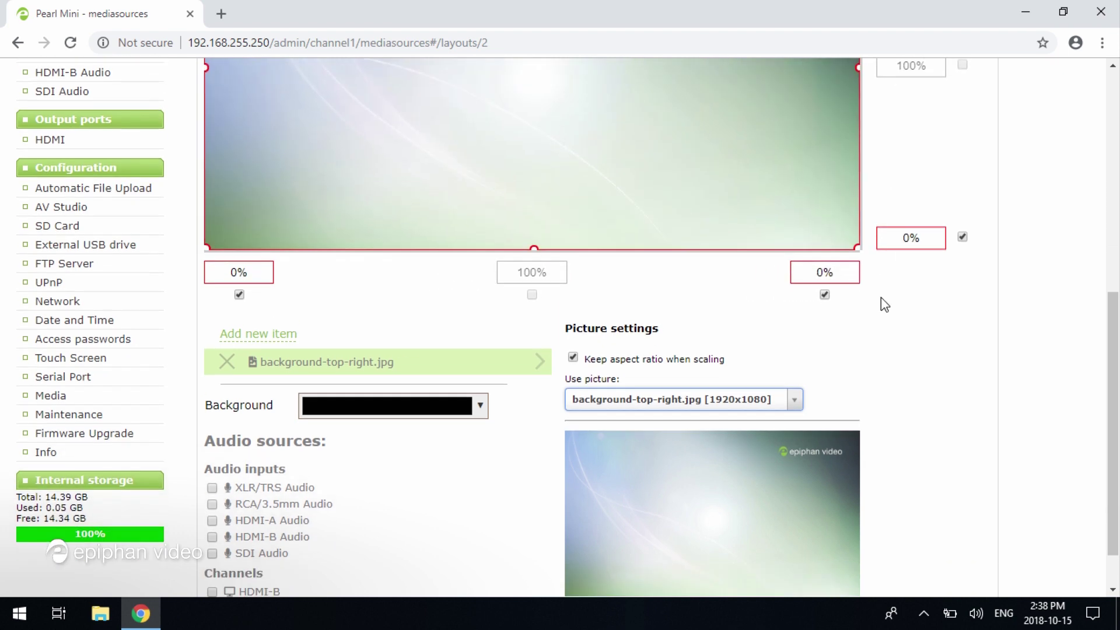
{"action": "scroll", "coordinate": [881, 298], "scroll_direction": "up", "scroll_amount": 1}
{"action": "scroll", "coordinate": [882, 297], "scroll_direction": "up", "scroll_amount": 4}
{"action": "scroll", "coordinate": [881, 302], "scroll_direction": "down", "scroll_amount": 3}
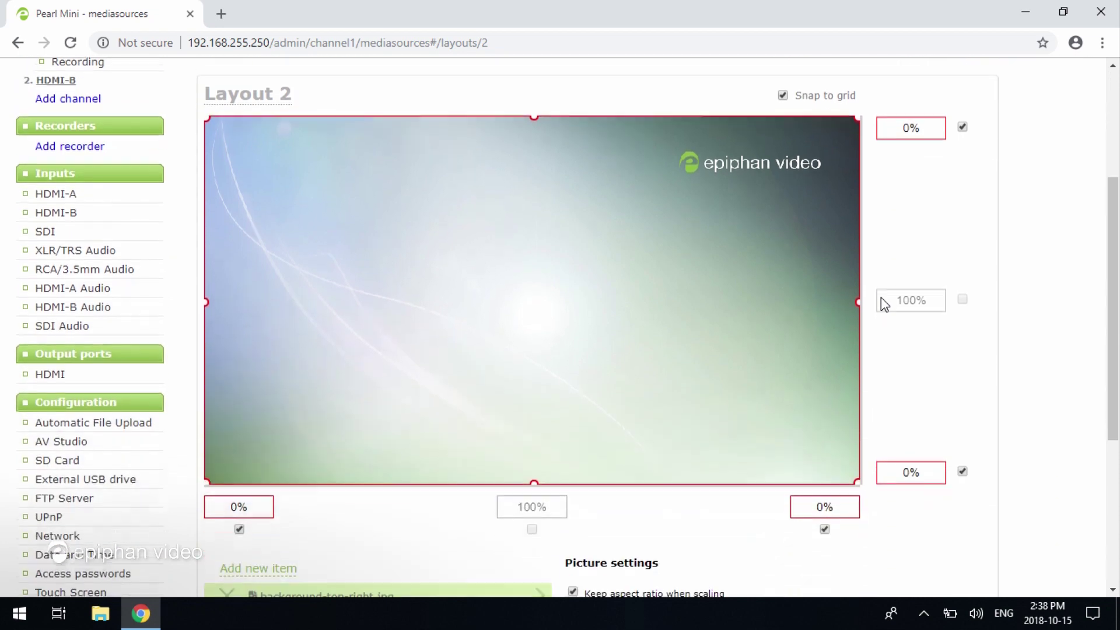
{"action": "scroll", "coordinate": [880, 297], "scroll_direction": "down", "scroll_amount": 1}
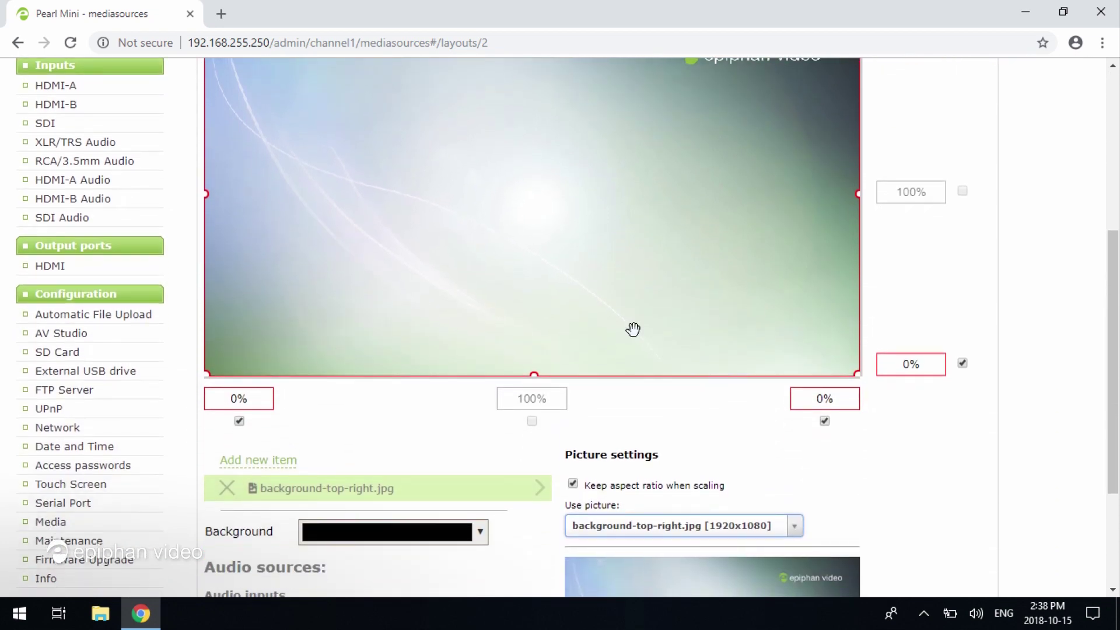
{"action": "left_click", "coordinate": [280, 467]}
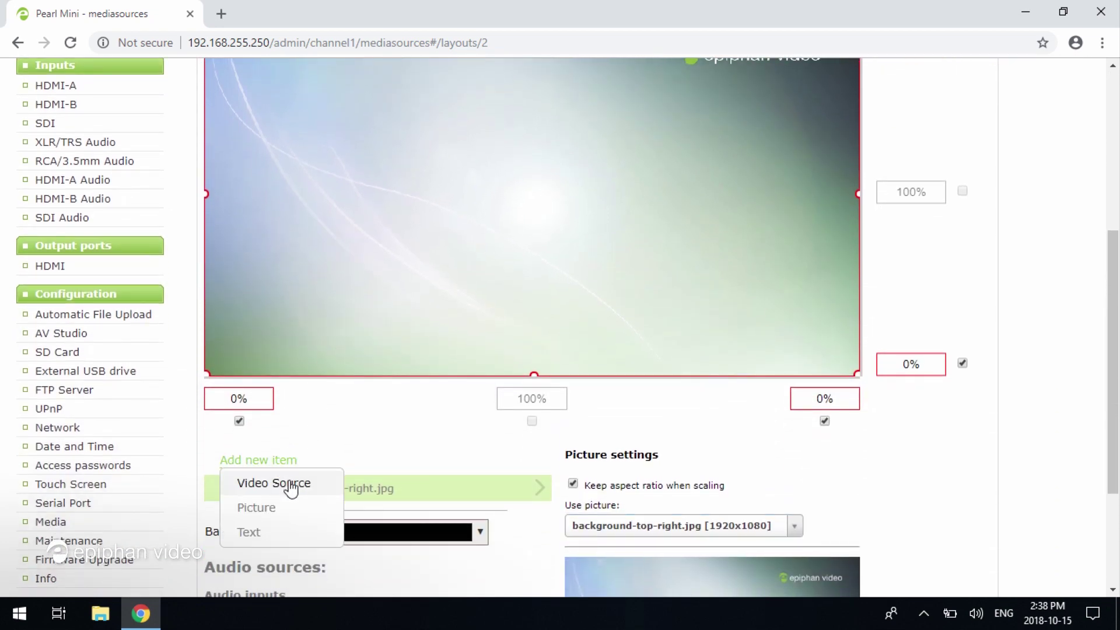
Add a Video Source item to Layout 2 with HDMI-A as its source
{"action": "left_click", "coordinate": [290, 487]}
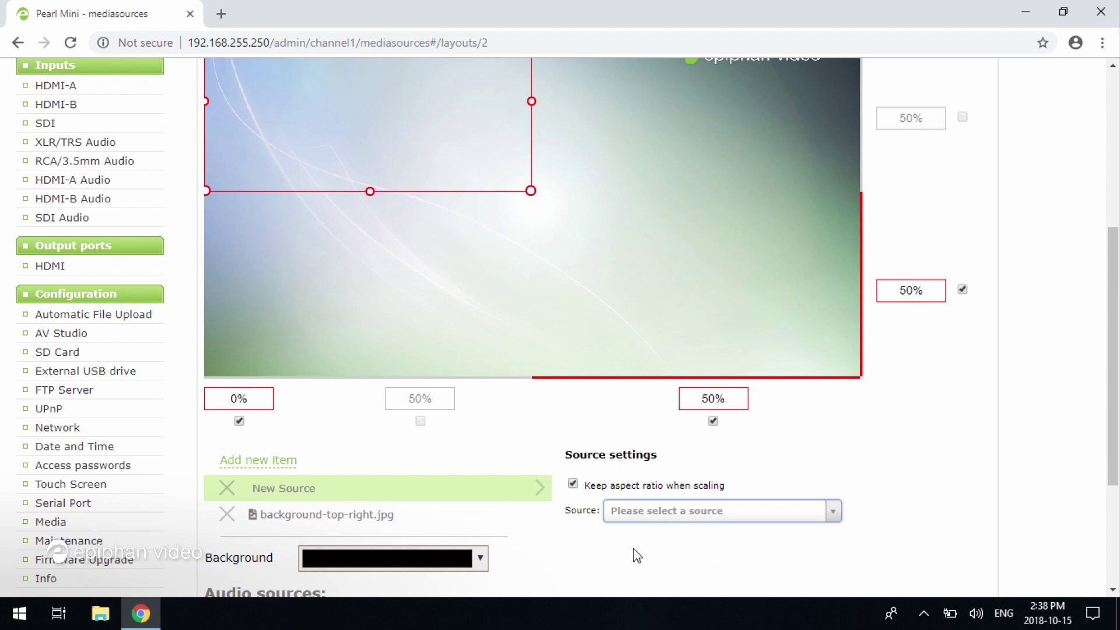
{"action": "left_click", "coordinate": [646, 510]}
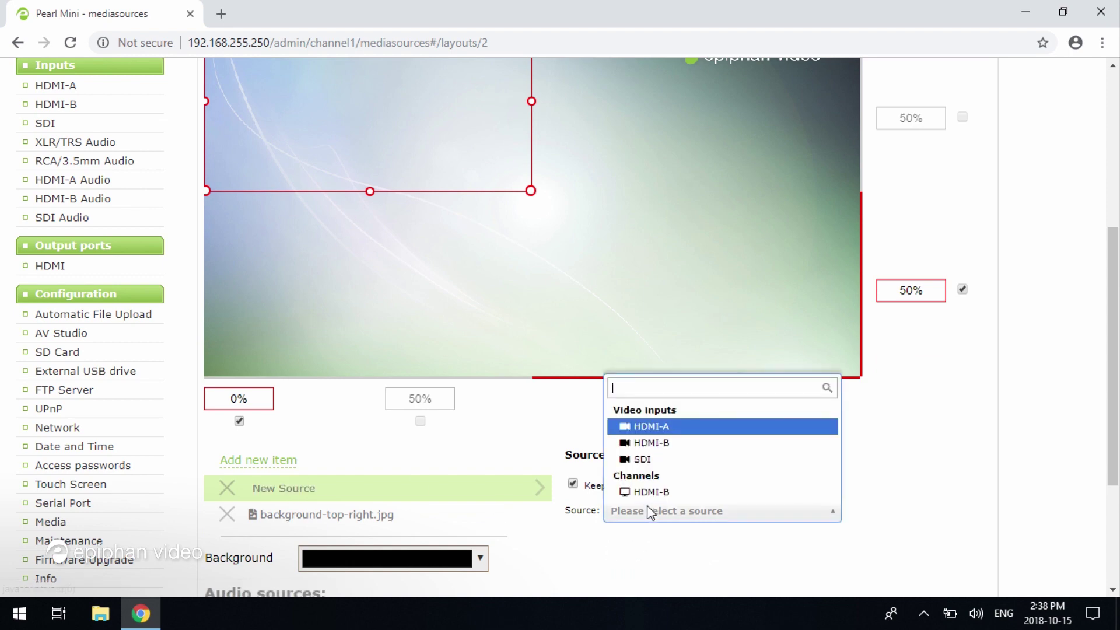
{"action": "left_click", "coordinate": [653, 428]}
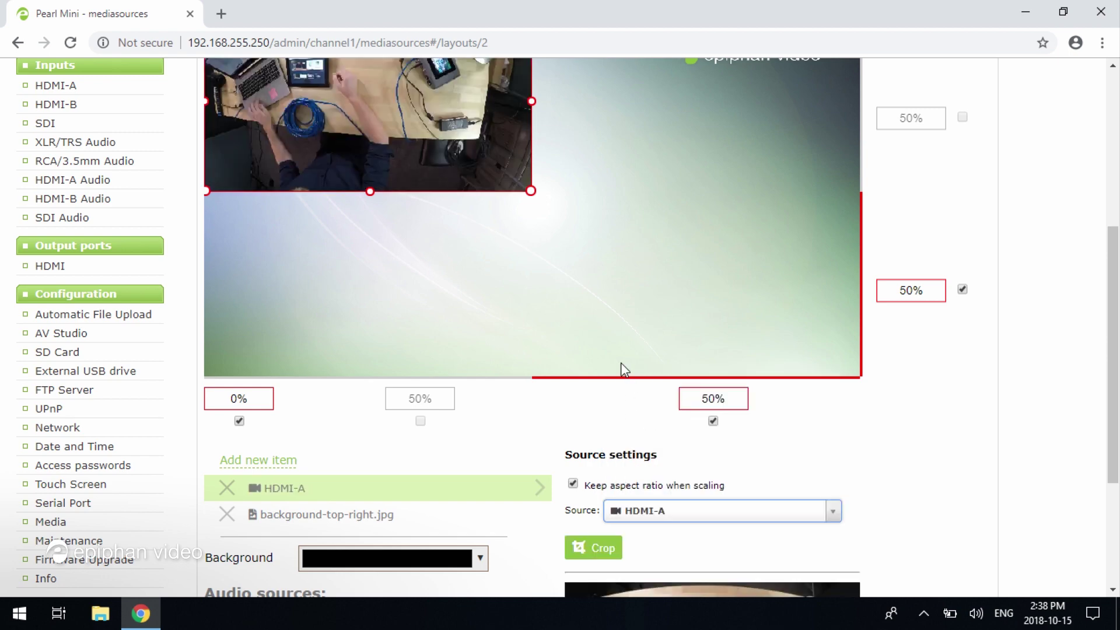
Position the HDMI-A box at 0% left/right, 20% top and 4% bottom
{"action": "left_click_drag", "start_coordinate": [456, 172], "coordinate": [507, 315]}
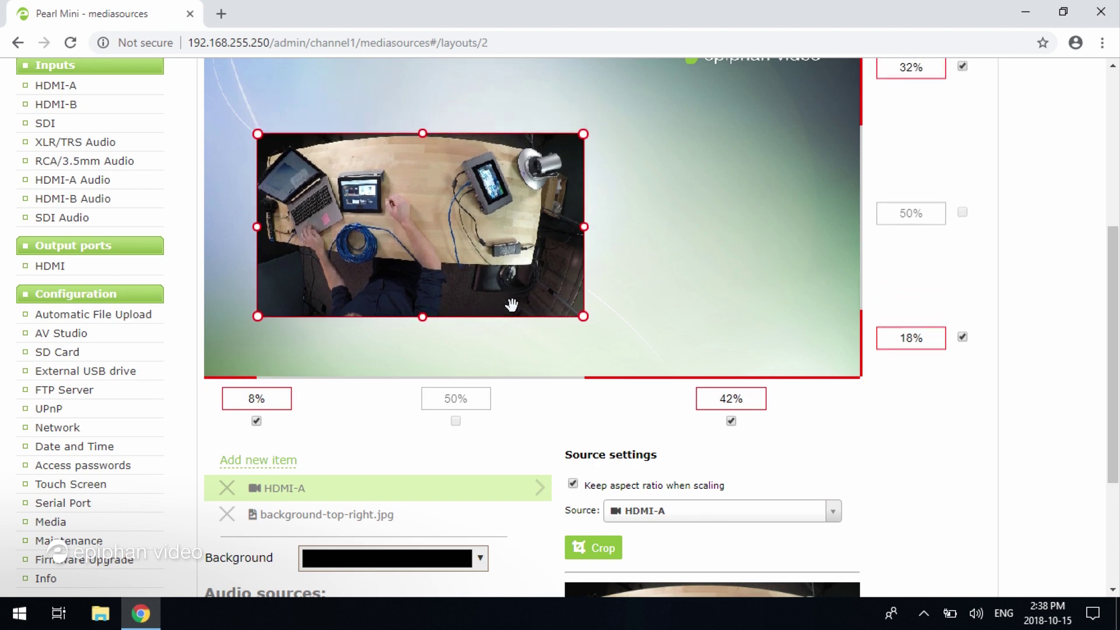
{"action": "scroll", "coordinate": [507, 315], "scroll_direction": "down", "scroll_amount": 1}
{"action": "scroll", "coordinate": [507, 316], "scroll_direction": "up", "scroll_amount": 3}
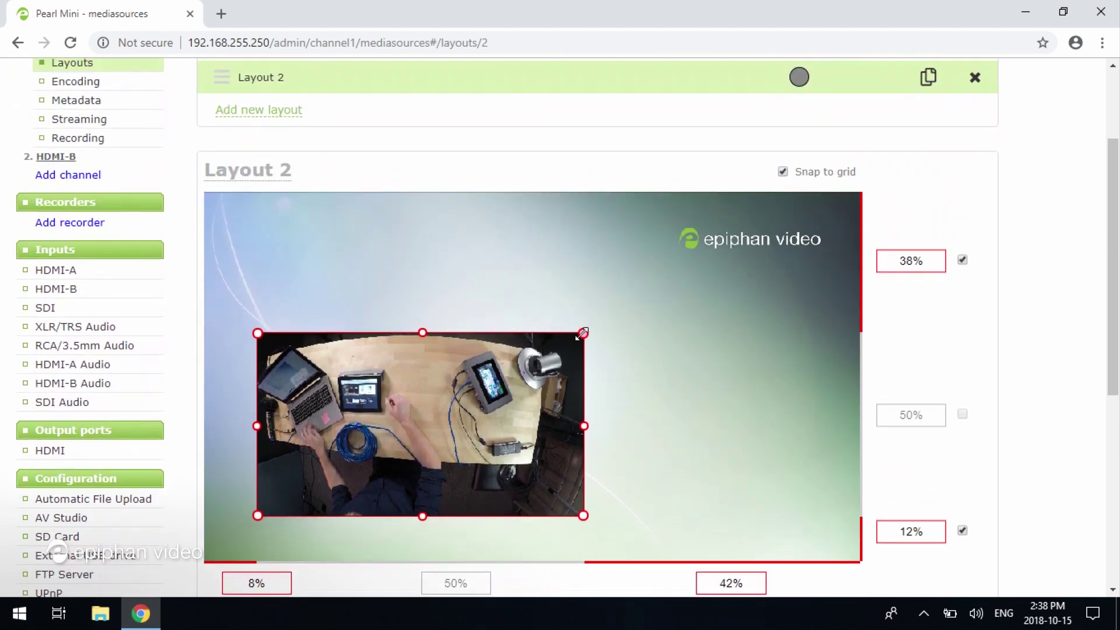
{"action": "left_click_drag", "start_coordinate": [582, 334], "coordinate": [817, 271]}
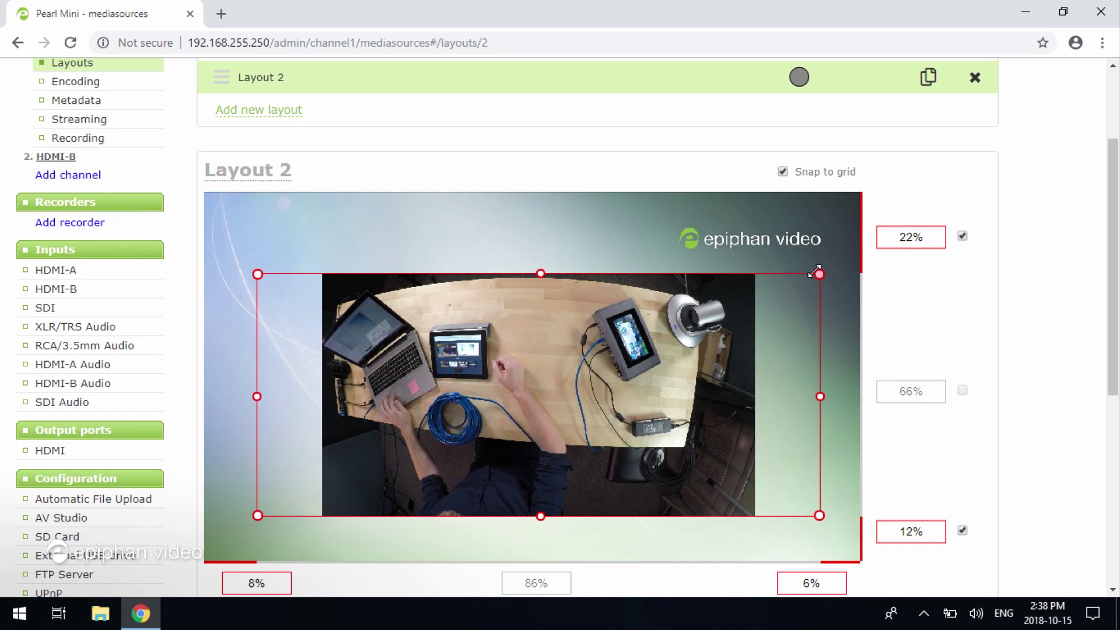
{"action": "left_click_drag", "start_coordinate": [815, 271], "coordinate": [859, 267]}
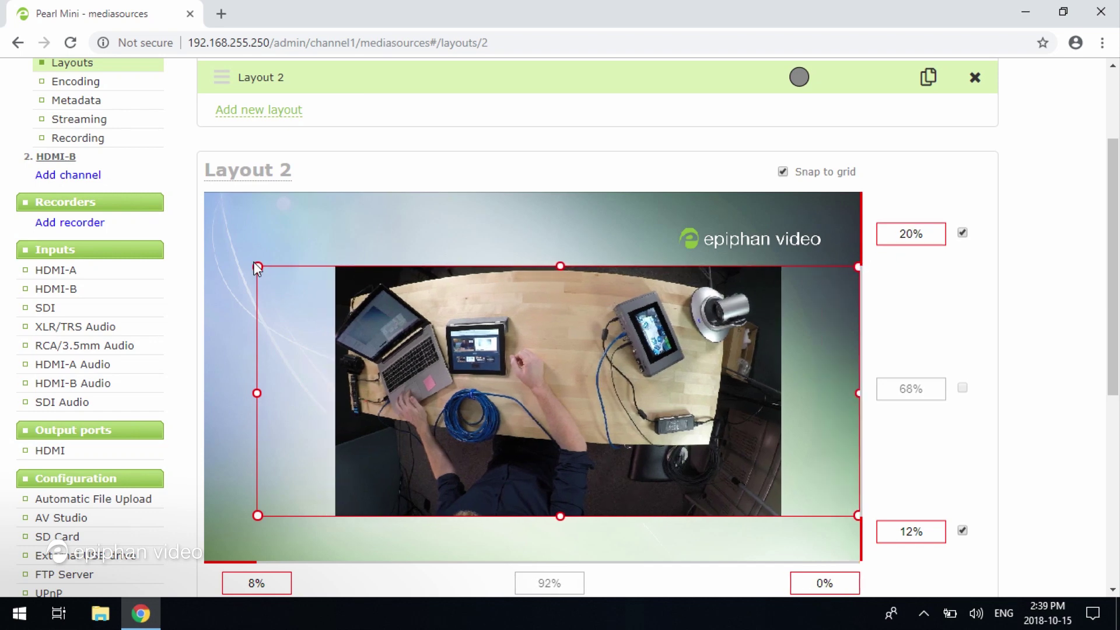
{"action": "left_click_drag", "start_coordinate": [257, 266], "coordinate": [207, 267]}
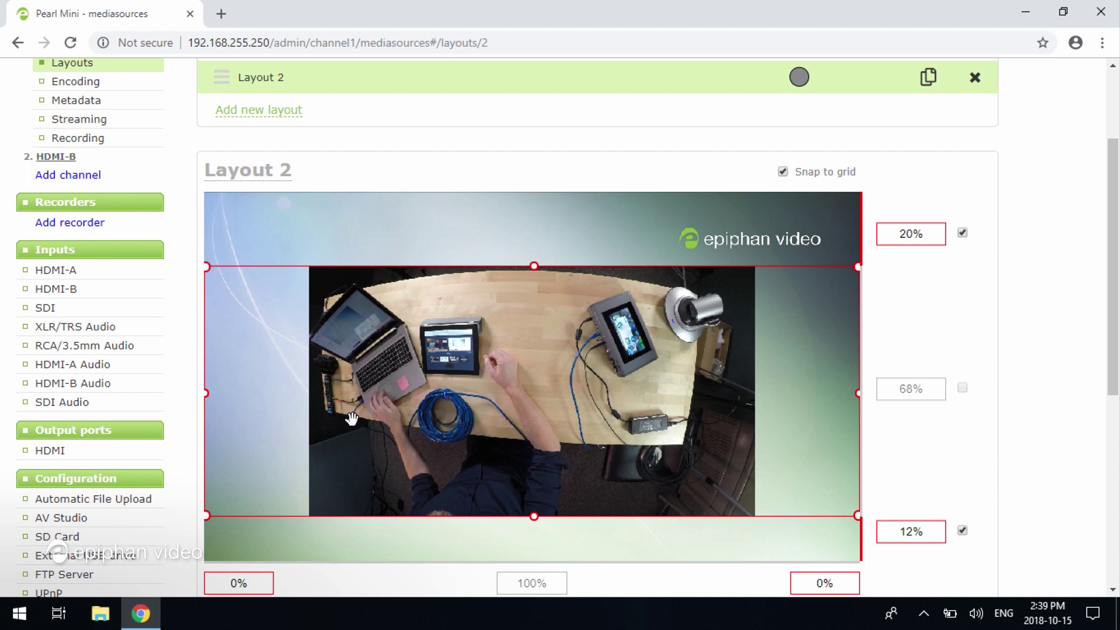
{"action": "left_click_drag", "start_coordinate": [533, 516], "coordinate": [533, 545]}
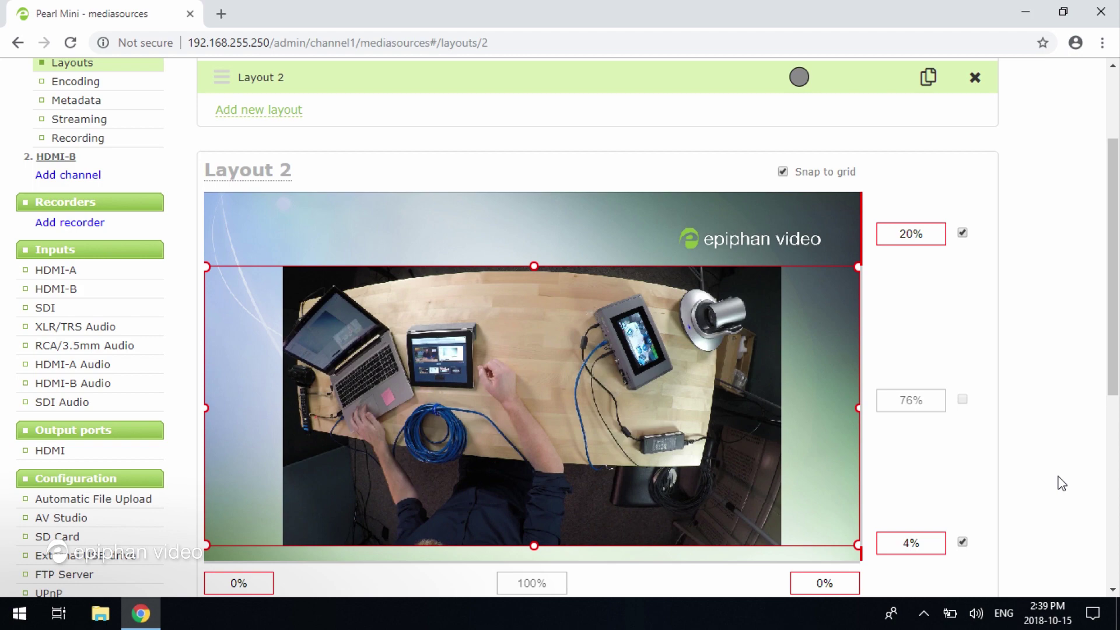
{"action": "scroll", "coordinate": [1054, 476], "scroll_direction": "down", "scroll_amount": 2}
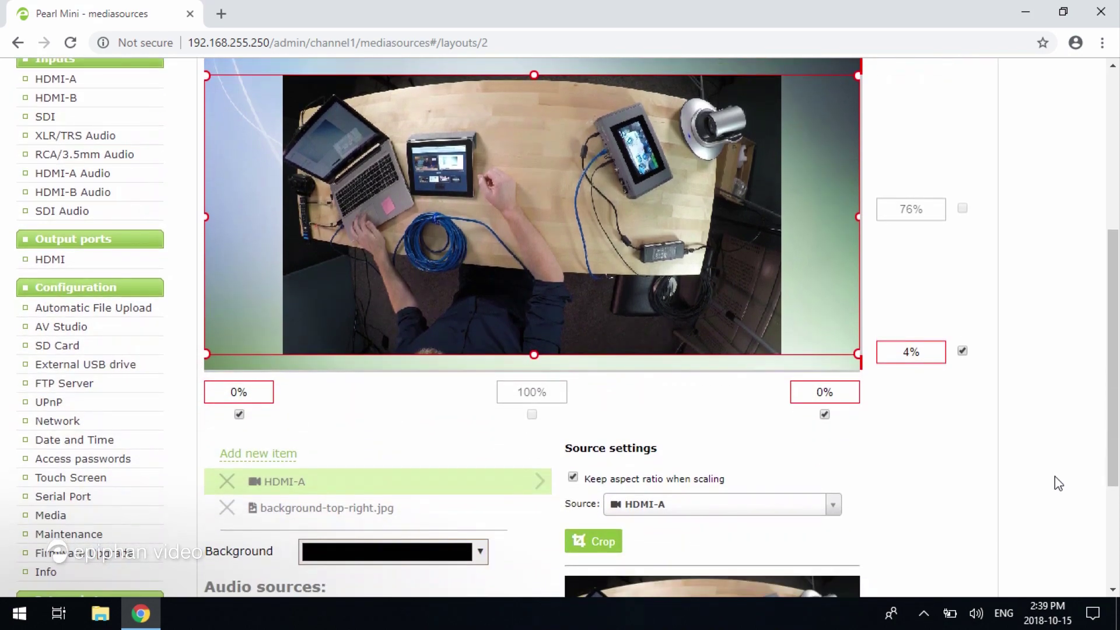
{"action": "scroll", "coordinate": [1054, 476], "scroll_direction": "down", "scroll_amount": 2}
{"action": "scroll", "coordinate": [1054, 476], "scroll_direction": "down", "scroll_amount": 1}
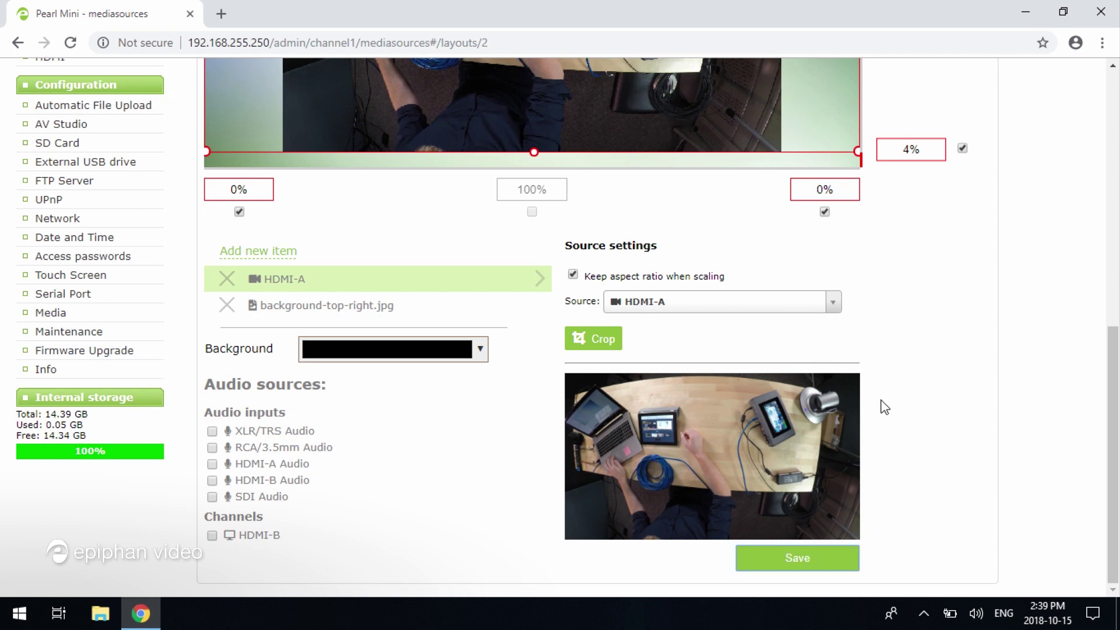
{"action": "scroll", "coordinate": [884, 407], "scroll_direction": "up", "scroll_amount": 2}
{"action": "scroll", "coordinate": [884, 407], "scroll_direction": "up", "scroll_amount": 2}
{"action": "scroll", "coordinate": [883, 407], "scroll_direction": "up", "scroll_amount": 2}
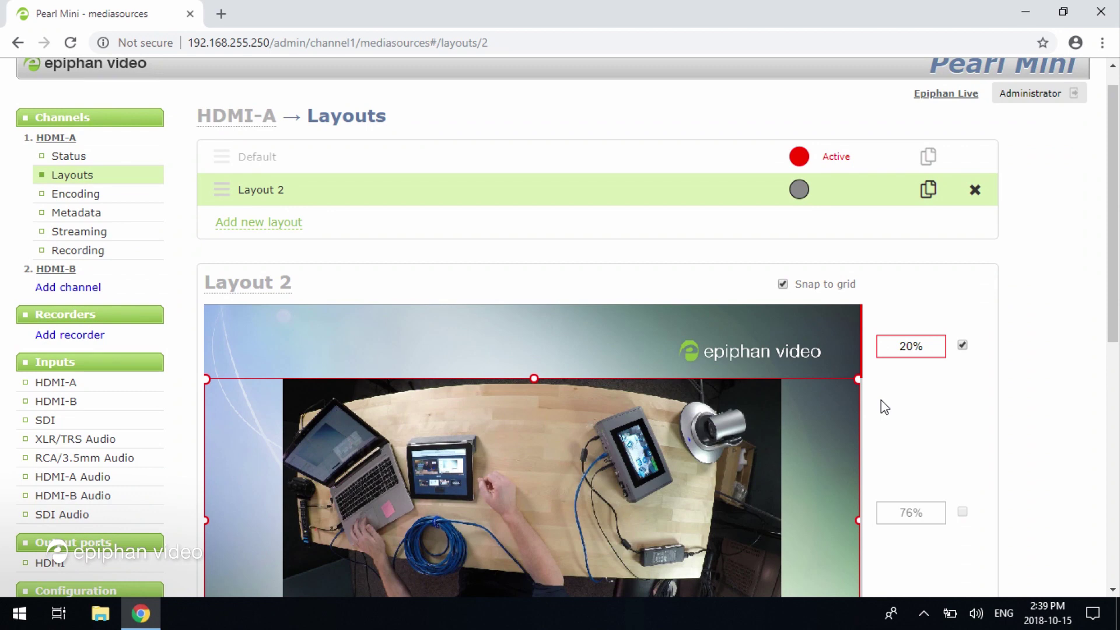
Mark Layout 2 Active using its grey status circle in the Layouts list
{"action": "left_click", "coordinate": [798, 191]}
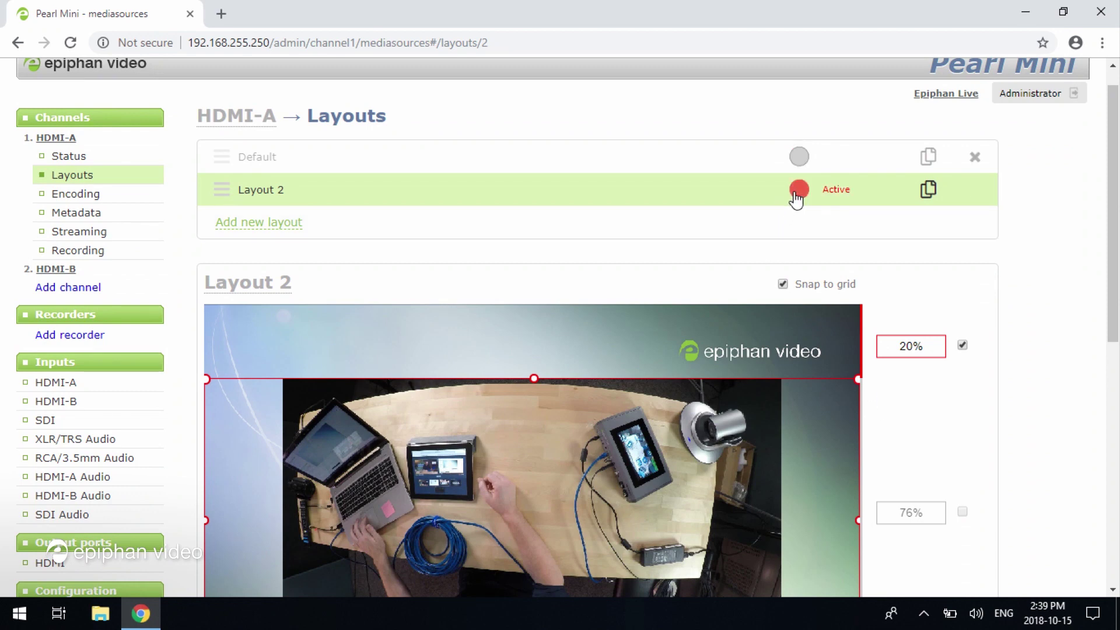